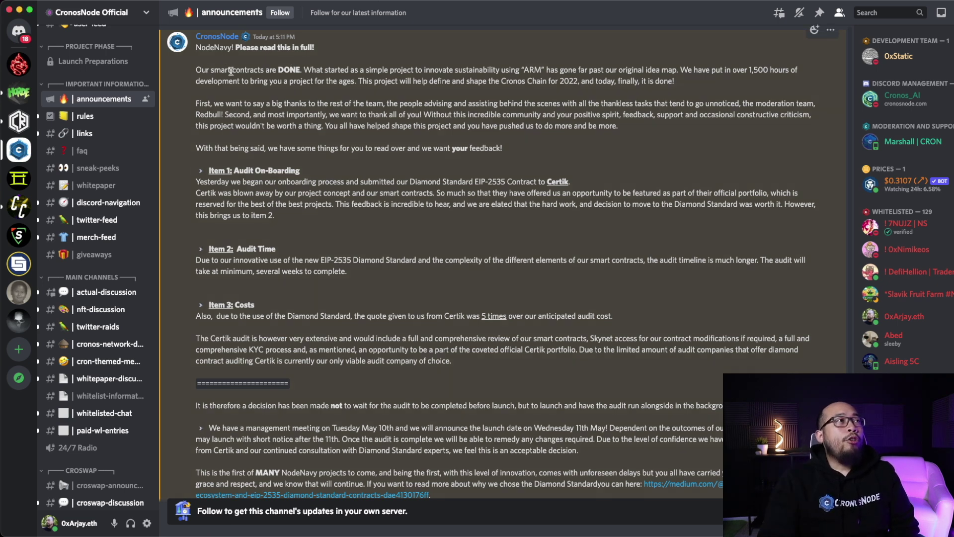
Read through the announcement's opening, highlighting DONE, Cronos Chain, the thank-you paragraph and Redbull
{"action": "left_click_drag", "start_coordinate": [279, 70], "coordinate": [299, 69]}
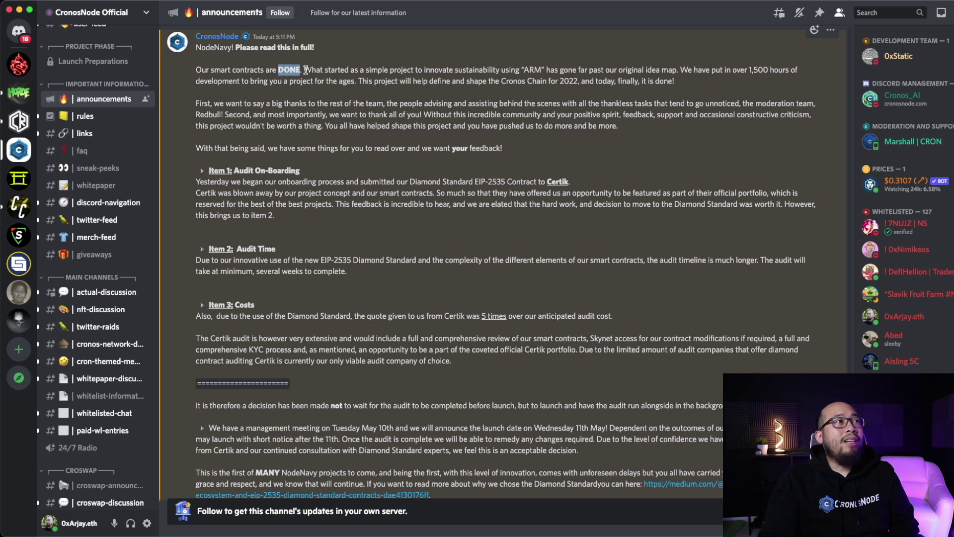
{"action": "left_click", "coordinate": [326, 71]}
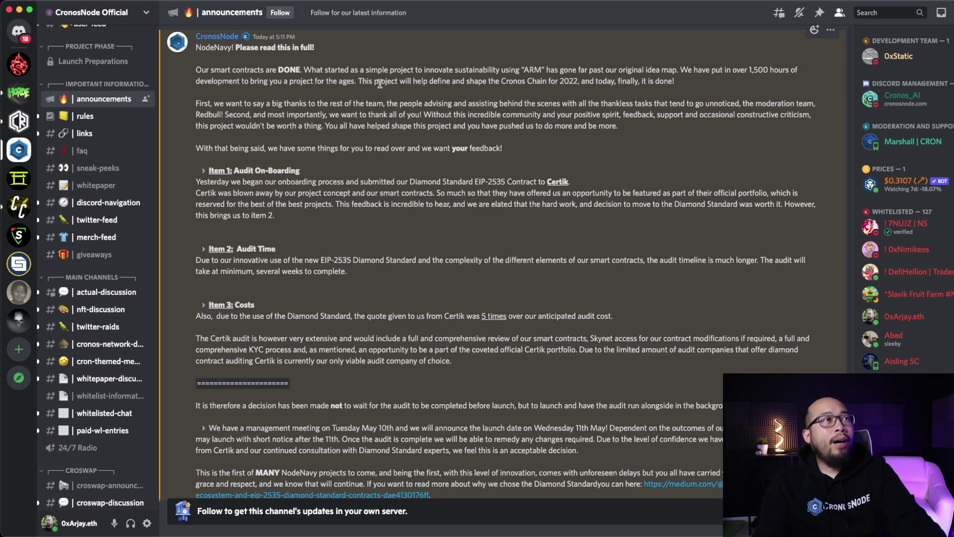
{"action": "left_click_drag", "start_coordinate": [501, 80], "coordinate": [549, 82]}
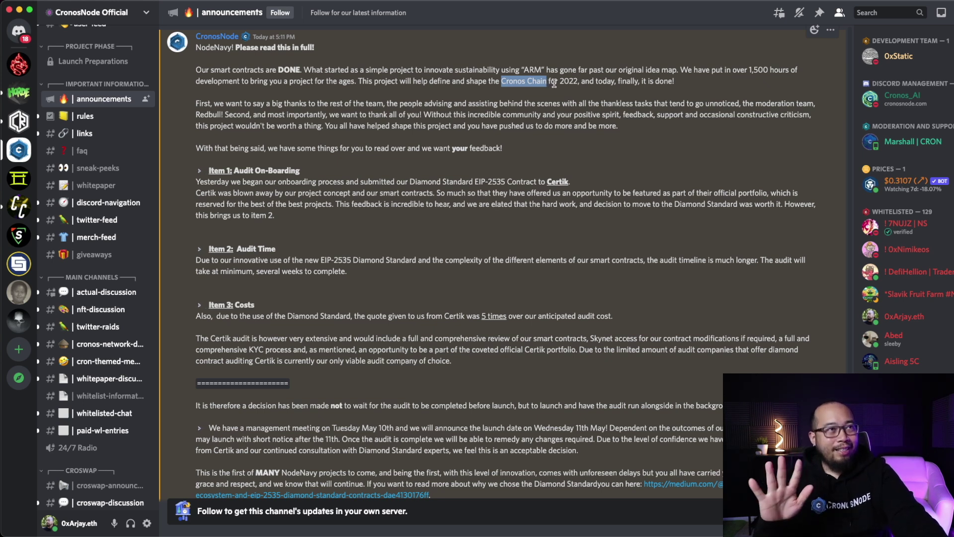
{"action": "left_click_drag", "start_coordinate": [196, 103], "coordinate": [308, 103]}
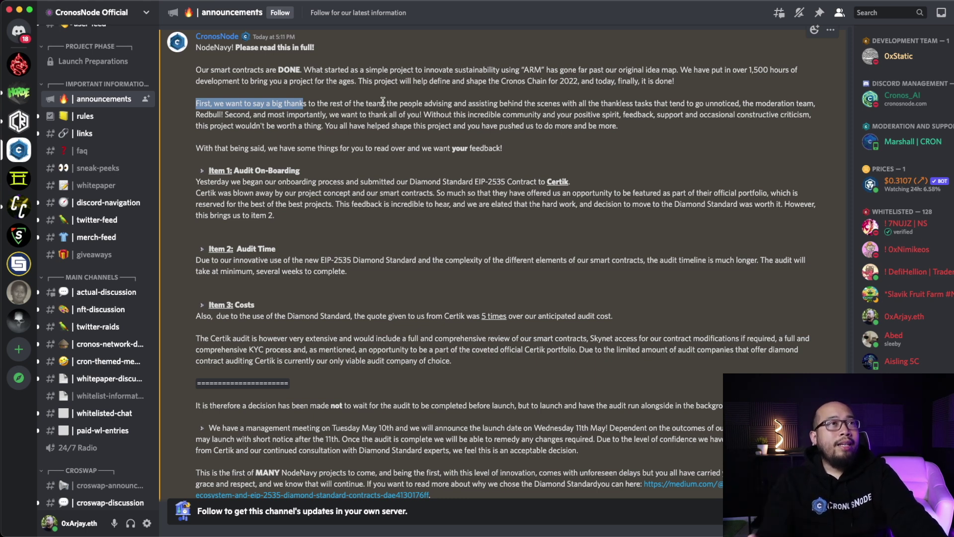
{"action": "left_click", "coordinate": [794, 102]}
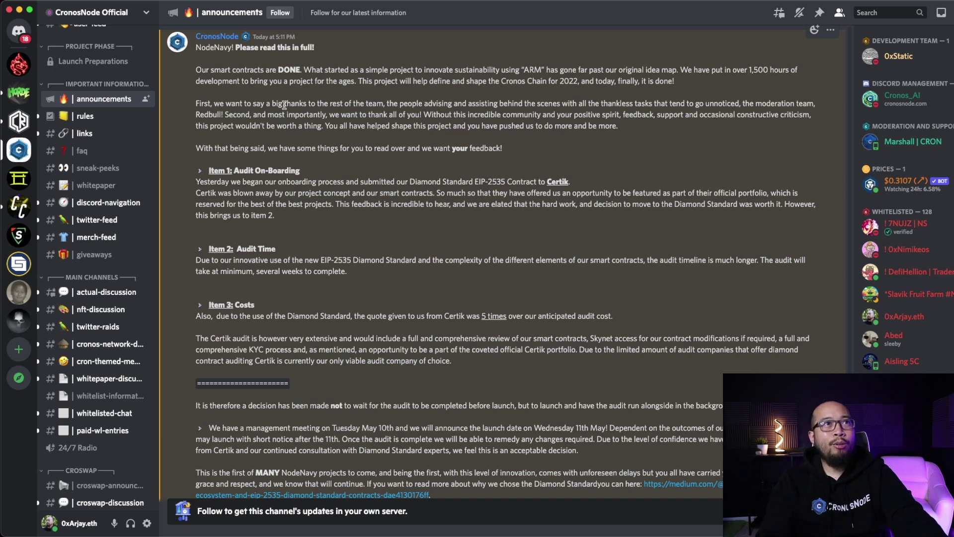
{"action": "left_click_drag", "start_coordinate": [194, 117], "coordinate": [214, 116]}
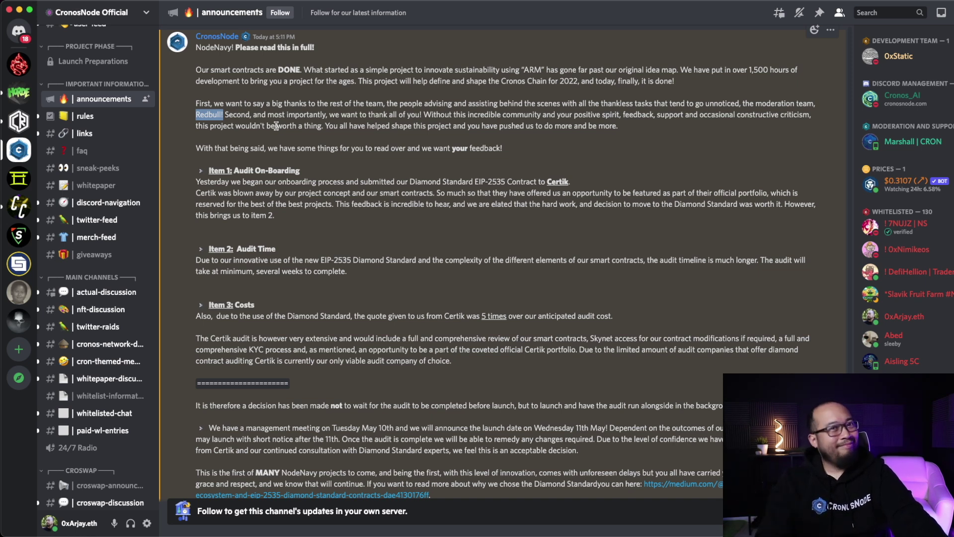
{"action": "left_click", "coordinate": [224, 117]}
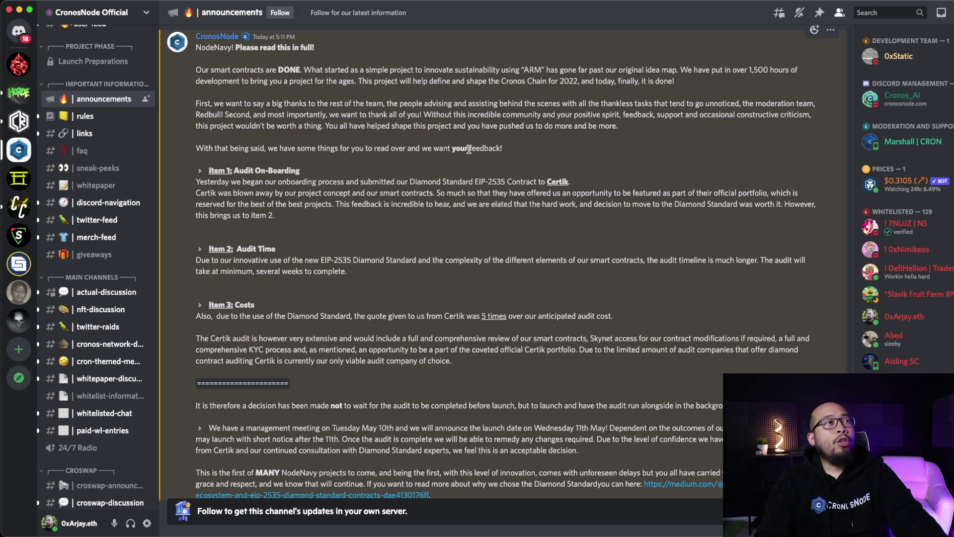
{"action": "scroll", "coordinate": [484, 184], "scroll_direction": "down", "scroll_amount": 3}
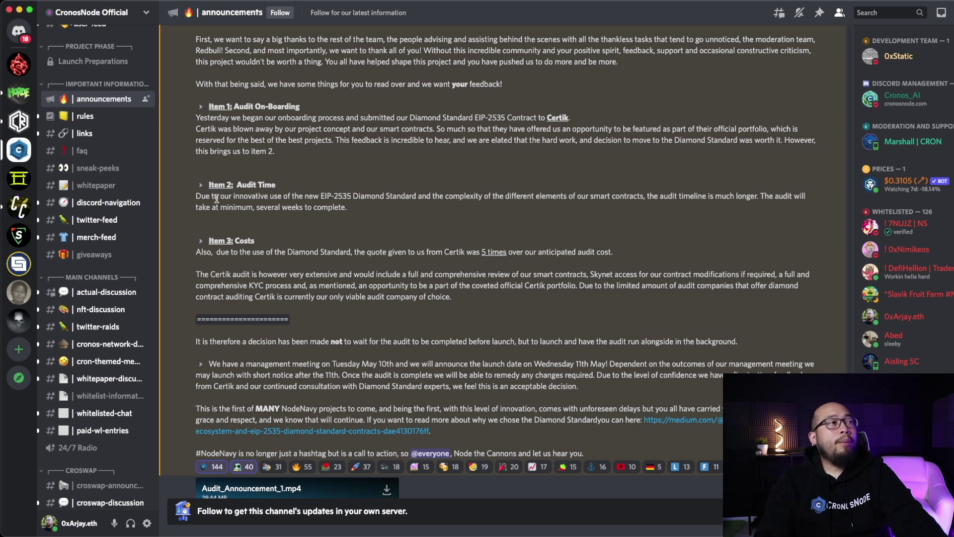
Read the Item 2 paragraph and the sentence about the audit cost, highlighting each in turn
{"action": "left_click_drag", "start_coordinate": [197, 196], "coordinate": [254, 197]}
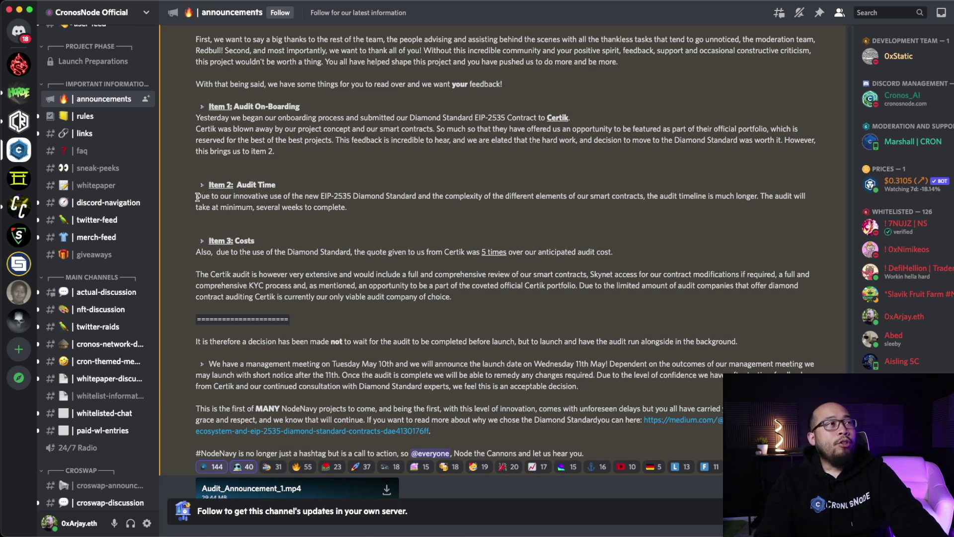
{"action": "left_click", "coordinate": [276, 196]}
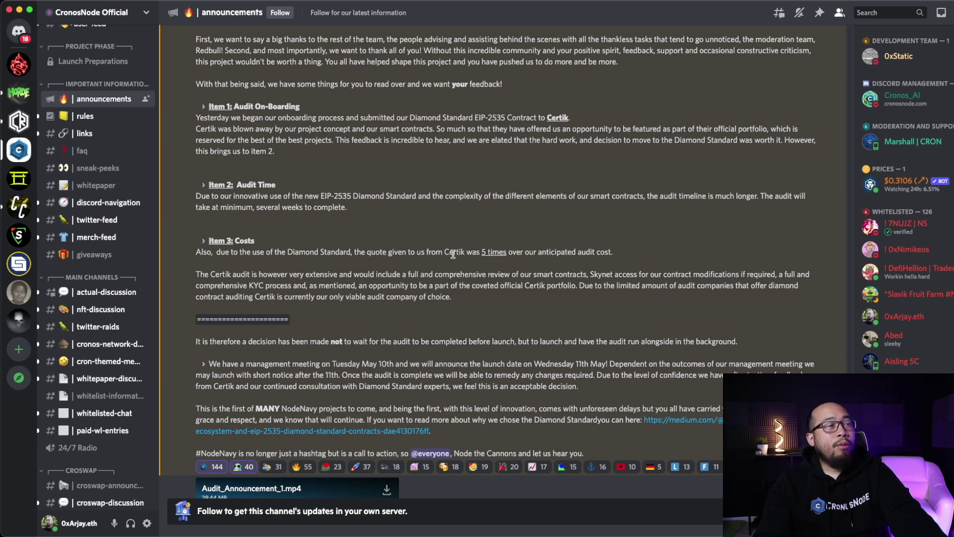
{"action": "left_click_drag", "start_coordinate": [467, 253], "coordinate": [618, 256]}
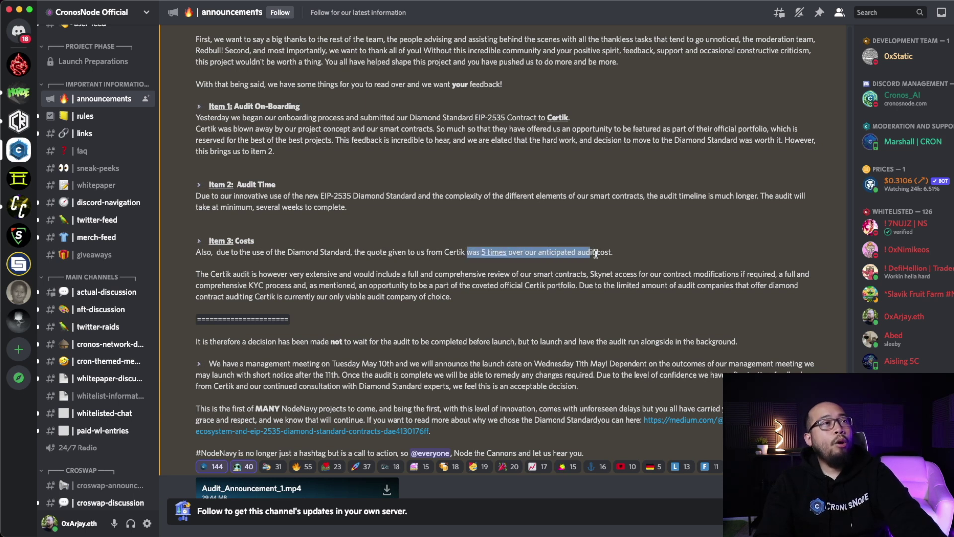
{"action": "left_click", "coordinate": [618, 255]}
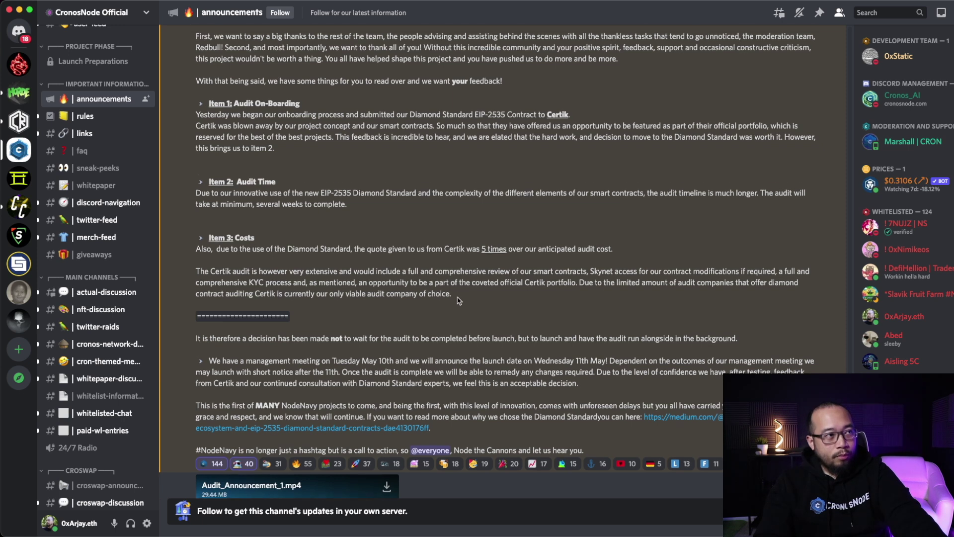
{"action": "scroll", "coordinate": [457, 299], "scroll_direction": "down", "scroll_amount": 1}
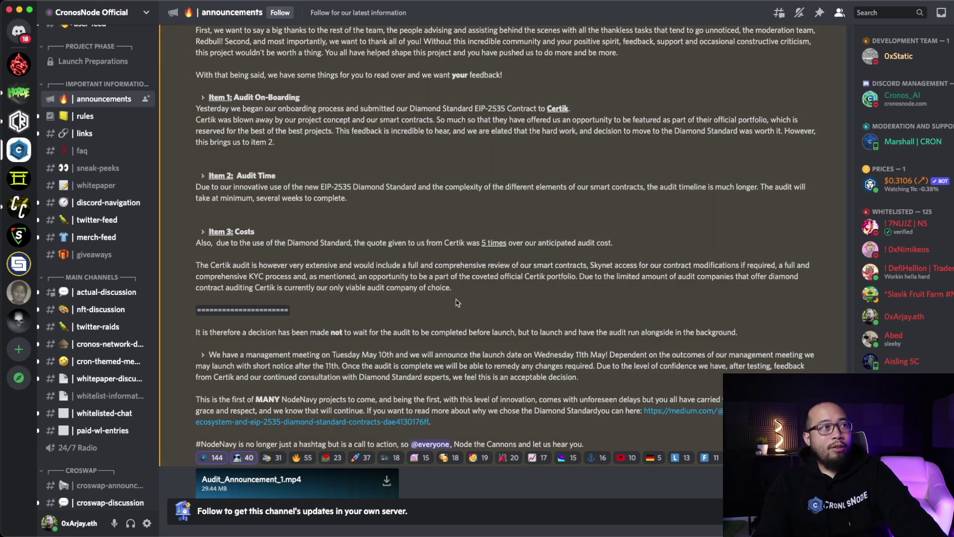
{"action": "scroll", "coordinate": [240, 328], "scroll_direction": "down", "scroll_amount": 3}
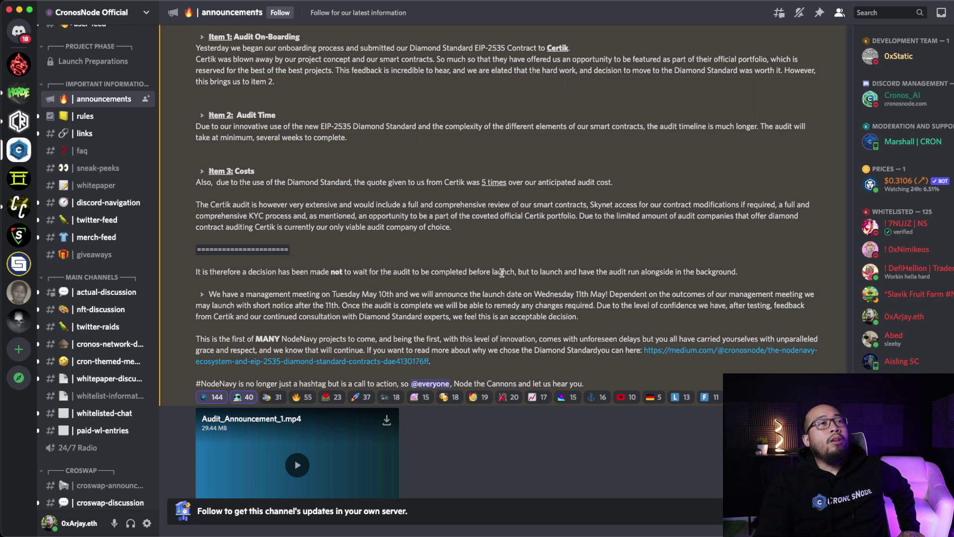
{"action": "scroll", "coordinate": [501, 273], "scroll_direction": "down", "scroll_amount": 2}
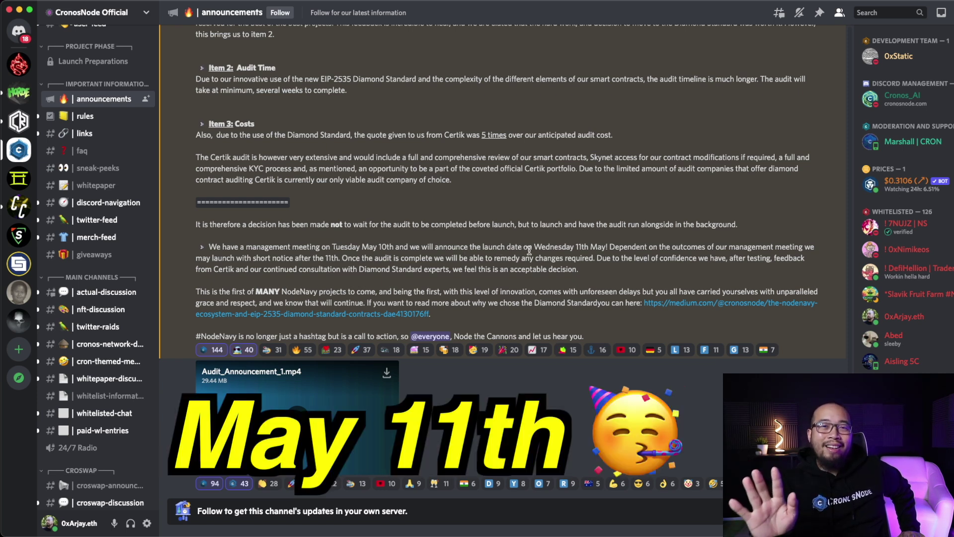
{"action": "scroll", "coordinate": [530, 249], "scroll_direction": "down", "scroll_amount": 1}
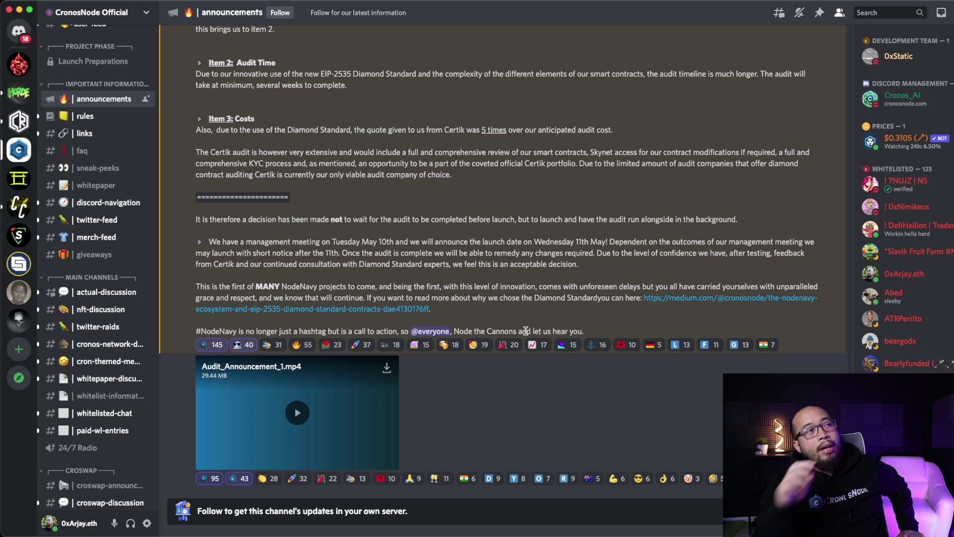
Switch via Mission Control to the Twitter window and start the audit-news tweet's video
{"action": "key", "text": "ctrl+Up"}
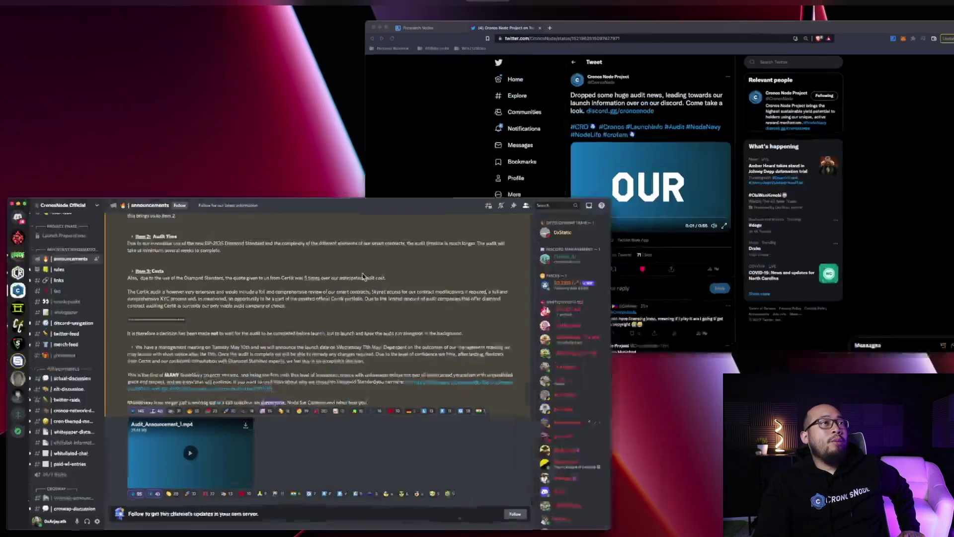
{"action": "left_click", "coordinate": [675, 196]}
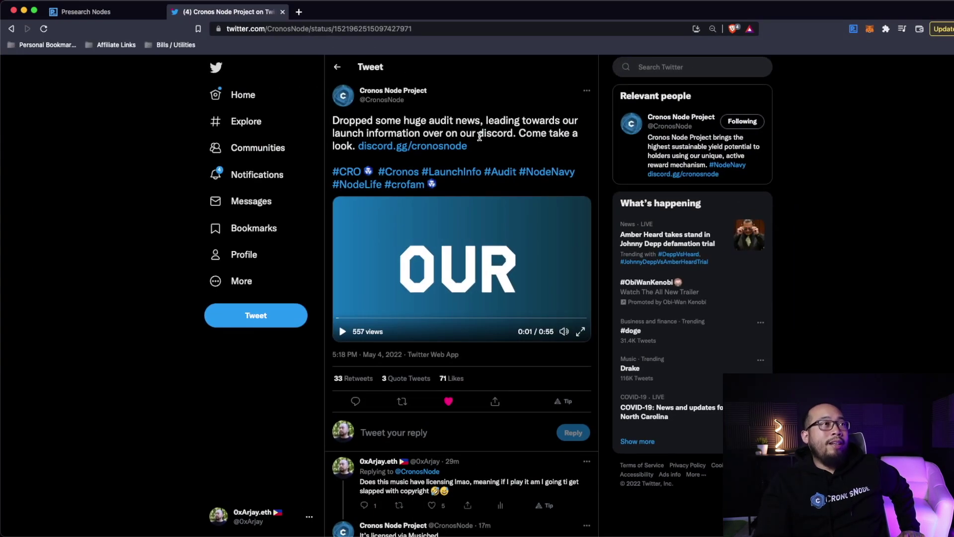
{"action": "scroll", "coordinate": [502, 142], "scroll_direction": "down", "scroll_amount": 2}
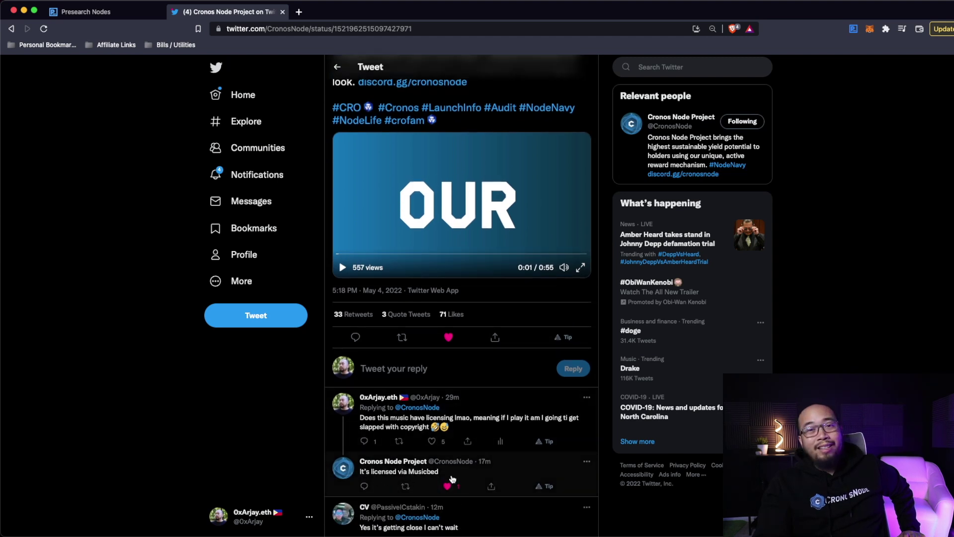
{"action": "scroll", "coordinate": [416, 447], "scroll_direction": "up", "scroll_amount": 2}
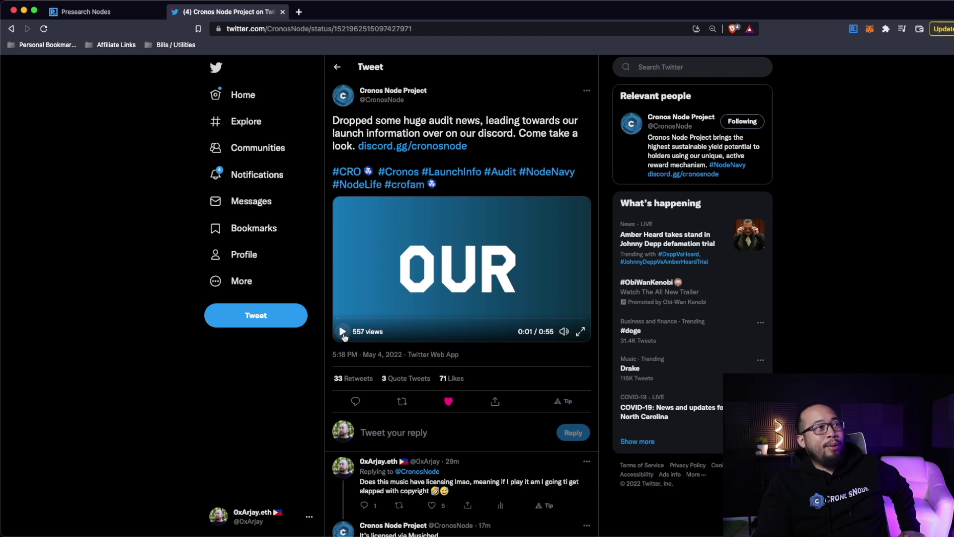
{"action": "left_click", "coordinate": [343, 333]}
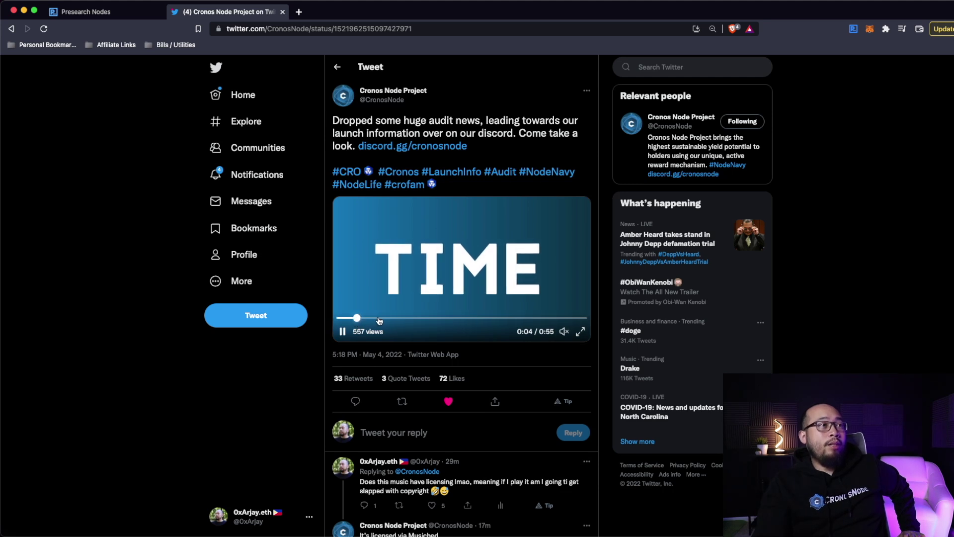
Skip the tweet's video ahead past the NODE THE CANNONS! title and let it play
{"action": "left_click_drag", "start_coordinate": [362, 319], "coordinate": [448, 319]}
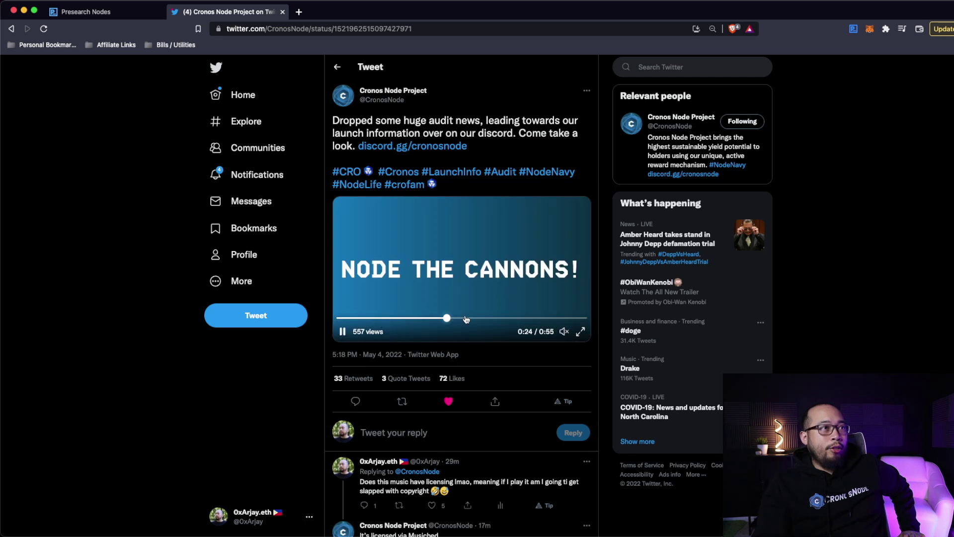